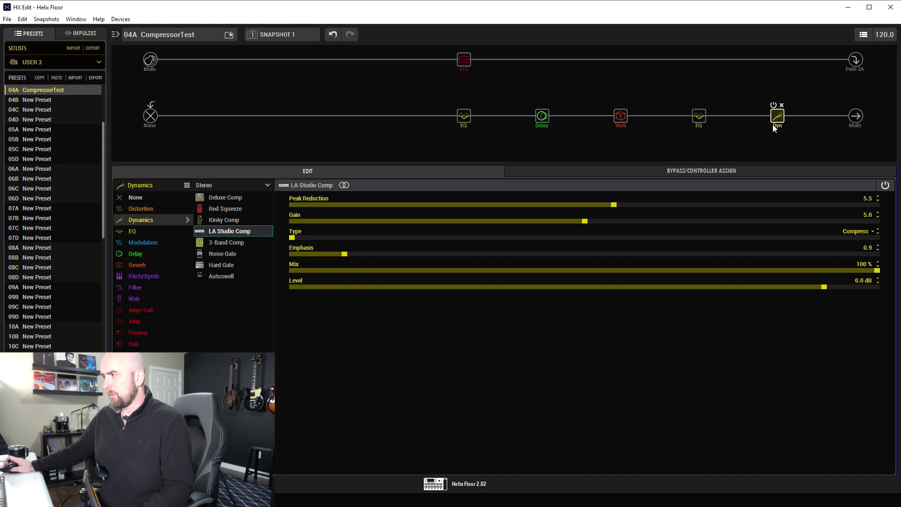
Review the settings of the Parametric EQ, Room reverb, Transistor Tape delay, Low/High Shelf EQ, Placater Dirty amp and 4x12 Greenback 25 cab
left_click(700, 125)
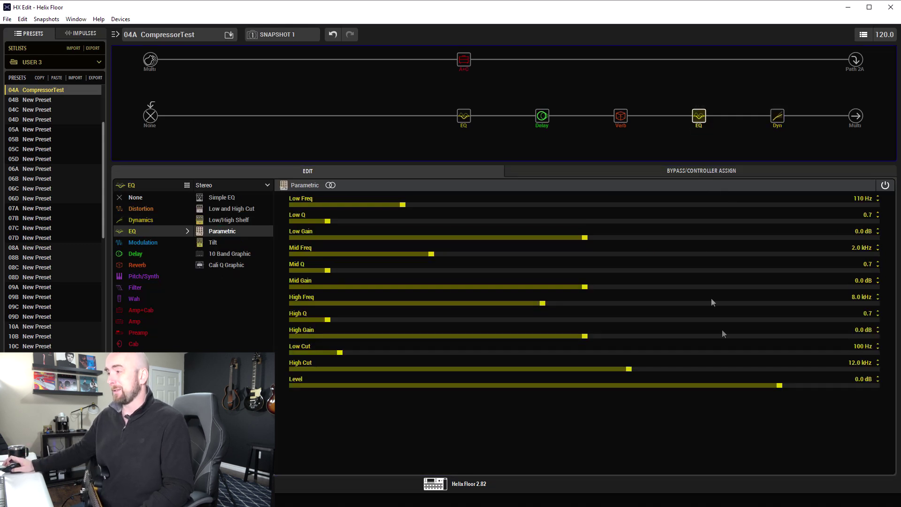
left_click(615, 125)
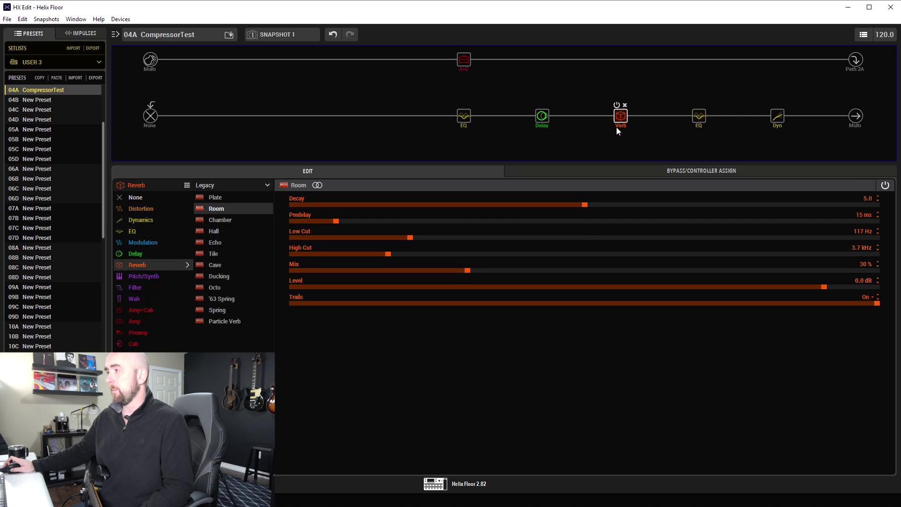
left_click(547, 127)
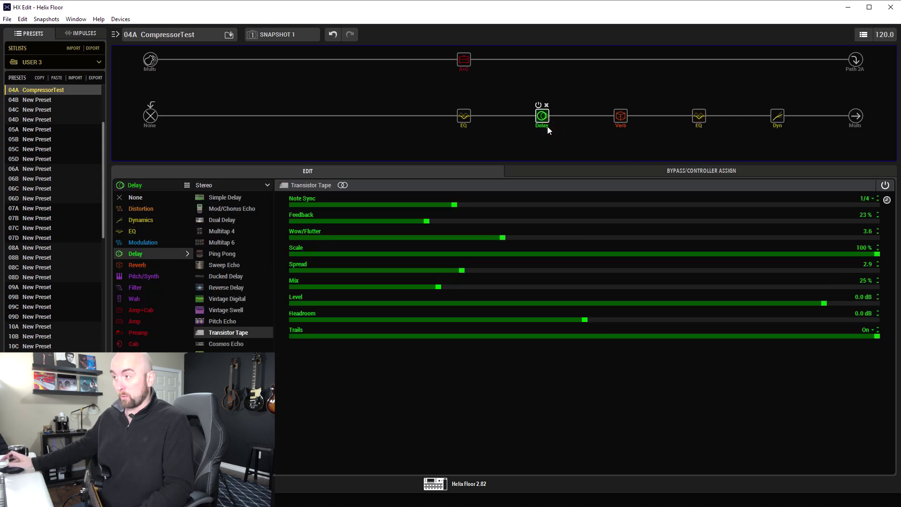
left_click(461, 120)
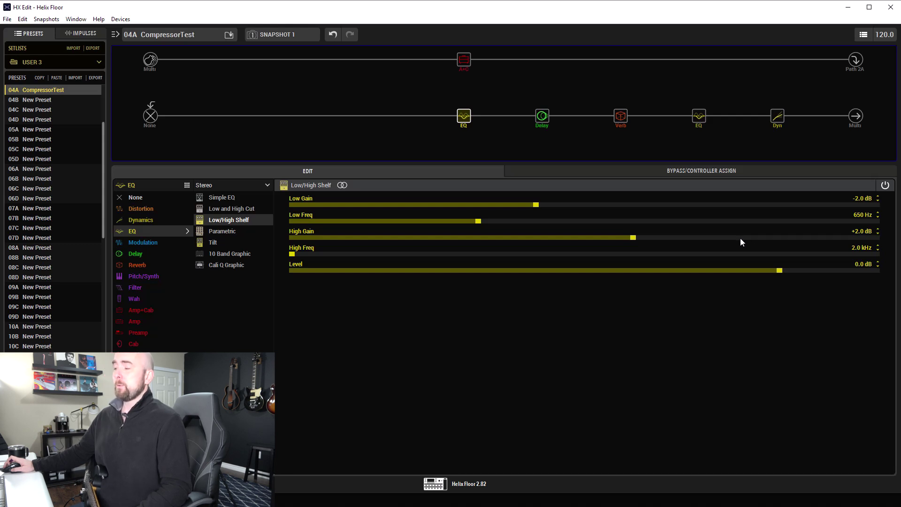
left_click(465, 60)
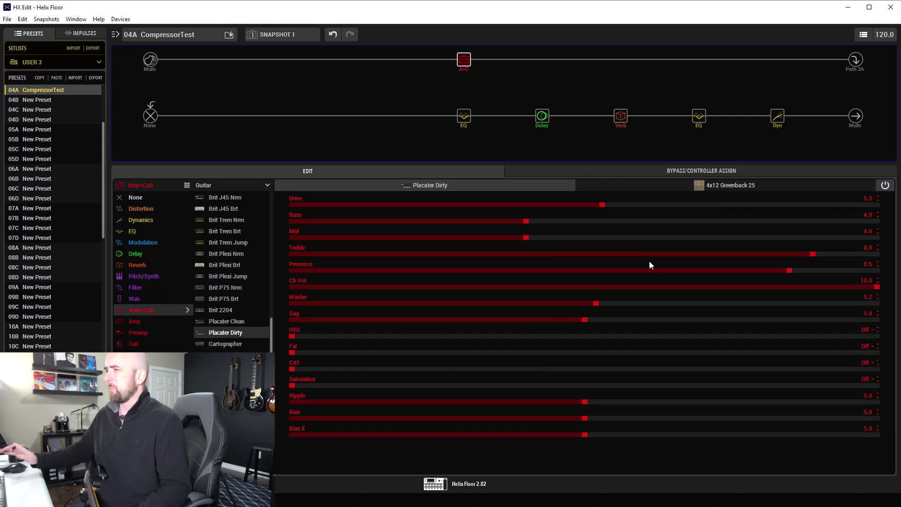
left_click(728, 188)
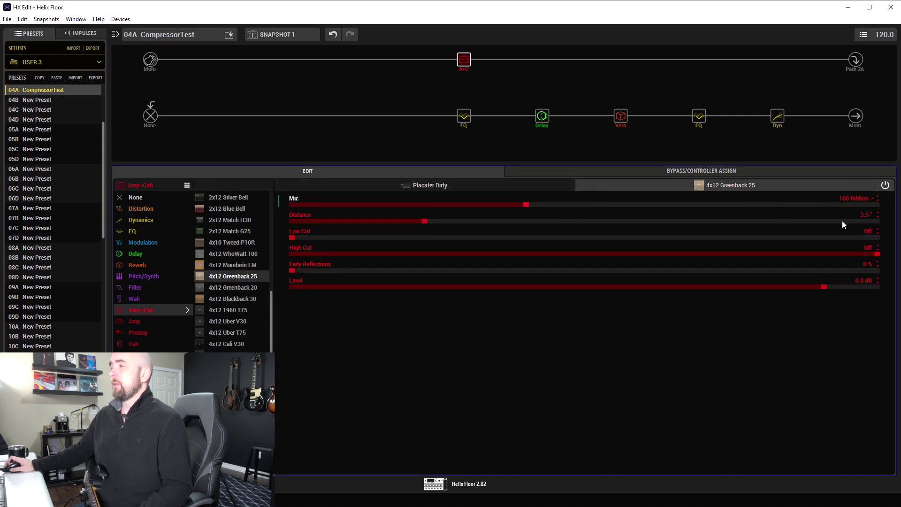
left_click(483, 184)
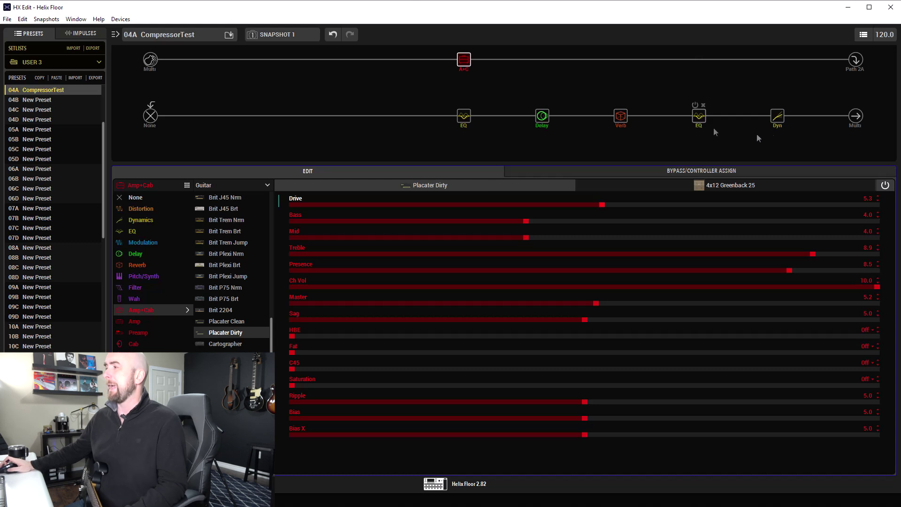
Select the LA Studio Comp block at the end of the chain and audition the tone with it bypassed and active
left_click(776, 120)
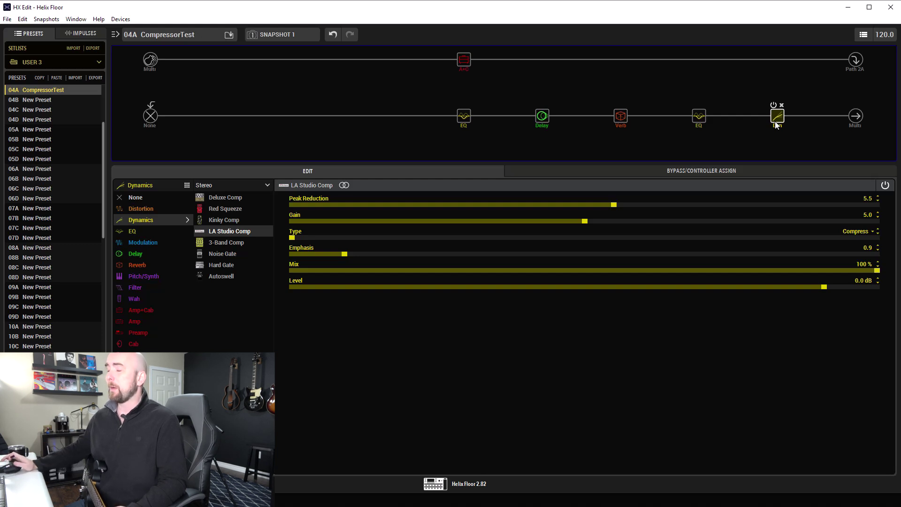
left_click(774, 105)
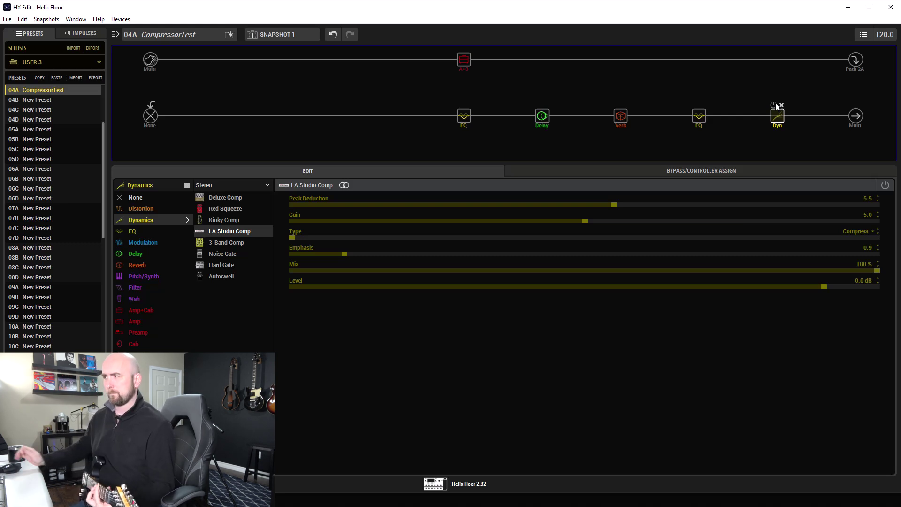
left_click(775, 104)
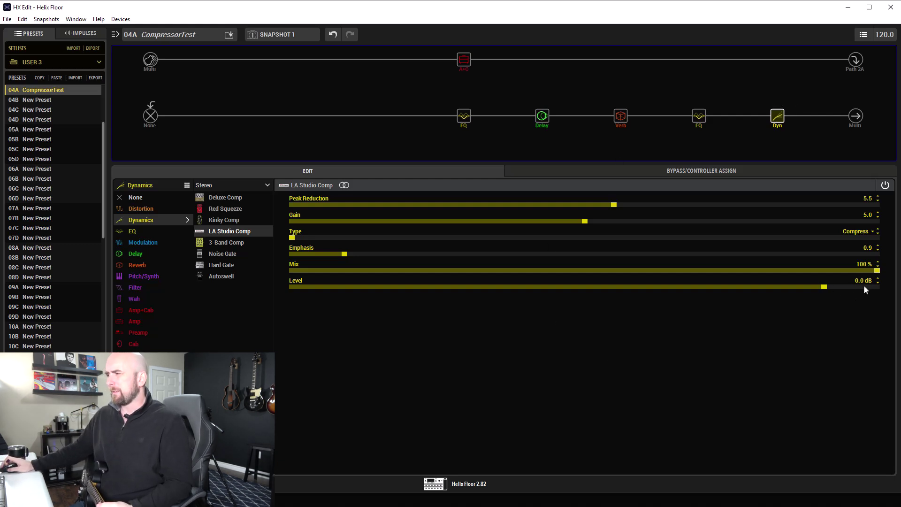
Set the LA Studio Comp's Gain to 4.5
scroll(624, 221, "down", 3)
scroll(624, 221, "up", 2)
scroll(625, 221, "up", 1)
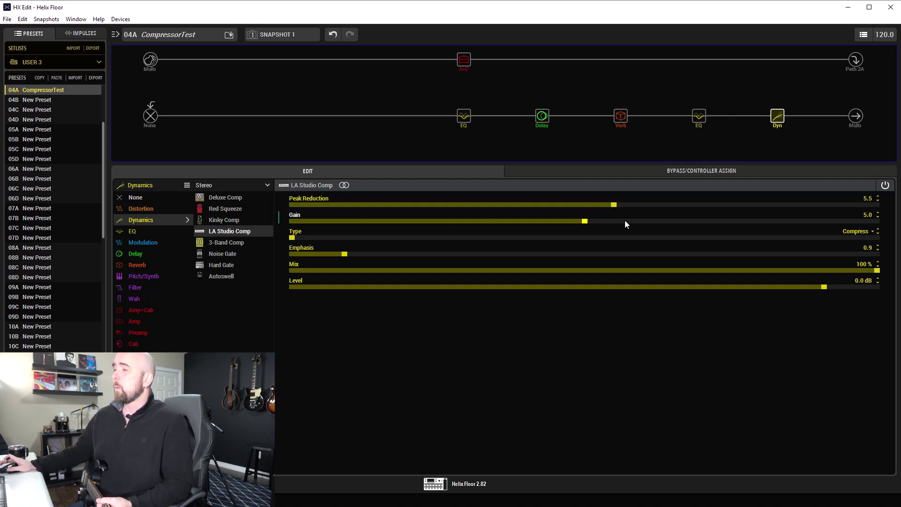
scroll(625, 221, "down", 4)
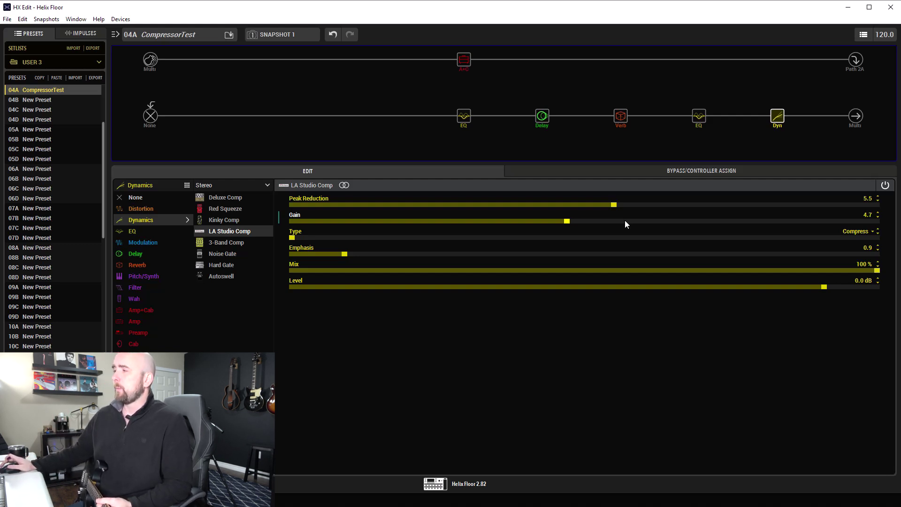
scroll(624, 221, "down", 1)
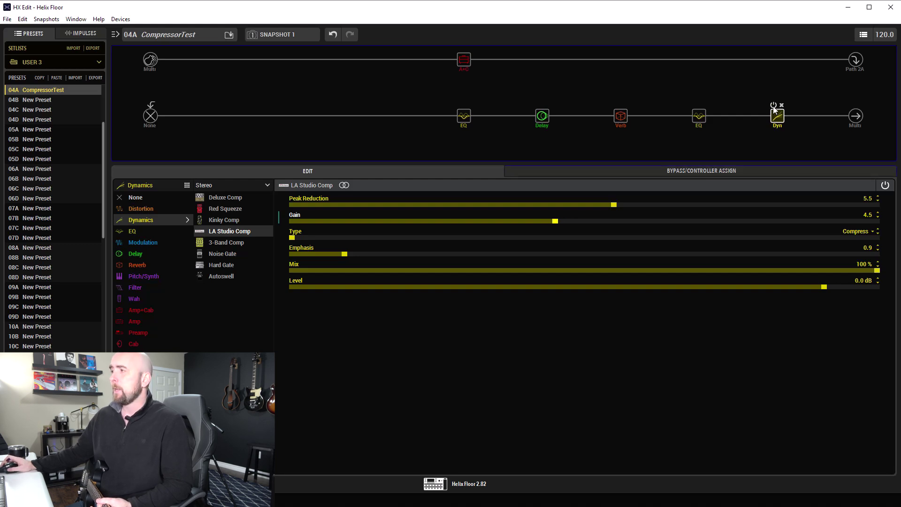
Toggle the LA Studio Comp's bypass repeatedly to compare compressed and uncompressed volume, leaving the block active
left_click(774, 106)
left_click(773, 106)
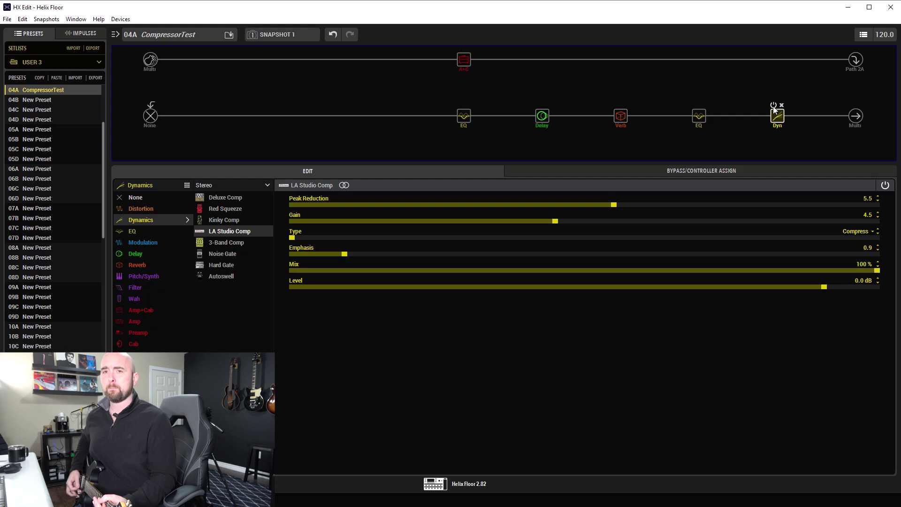
left_click(773, 103)
mouse_move(775, 105)
left_click(774, 103)
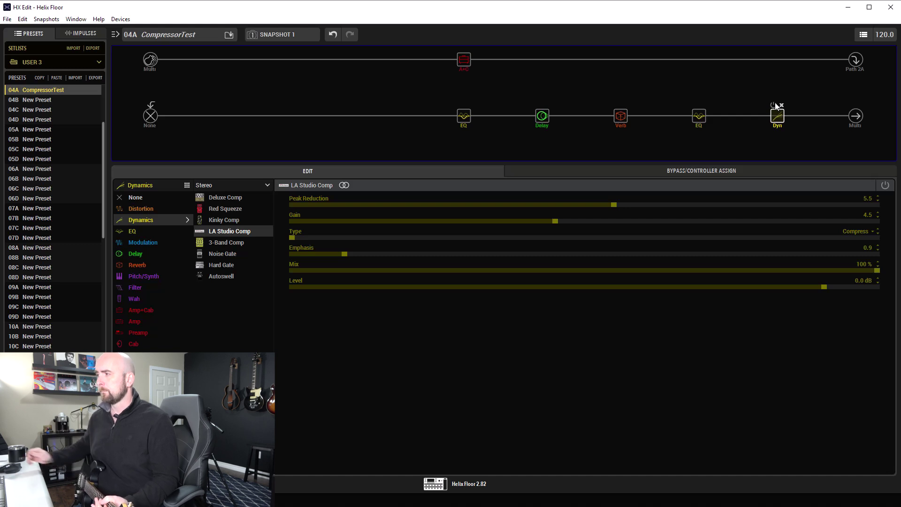
left_click(775, 104)
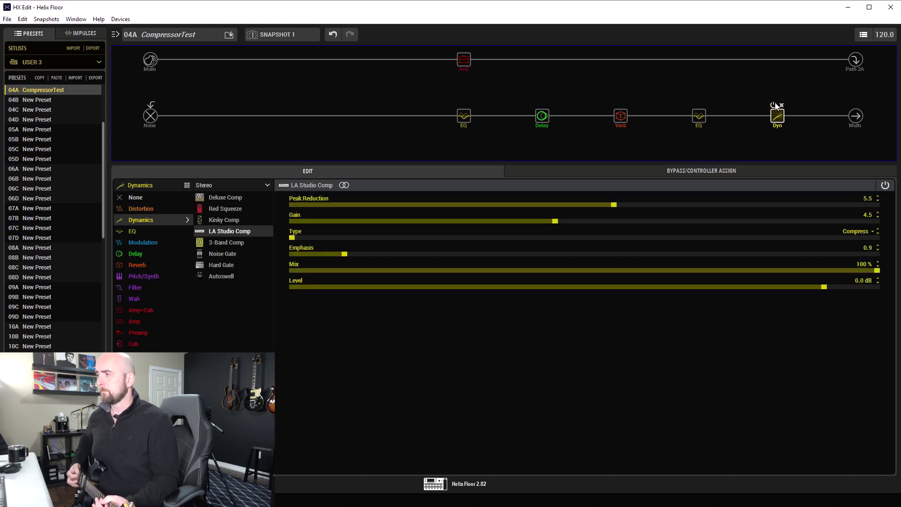
left_click(774, 104)
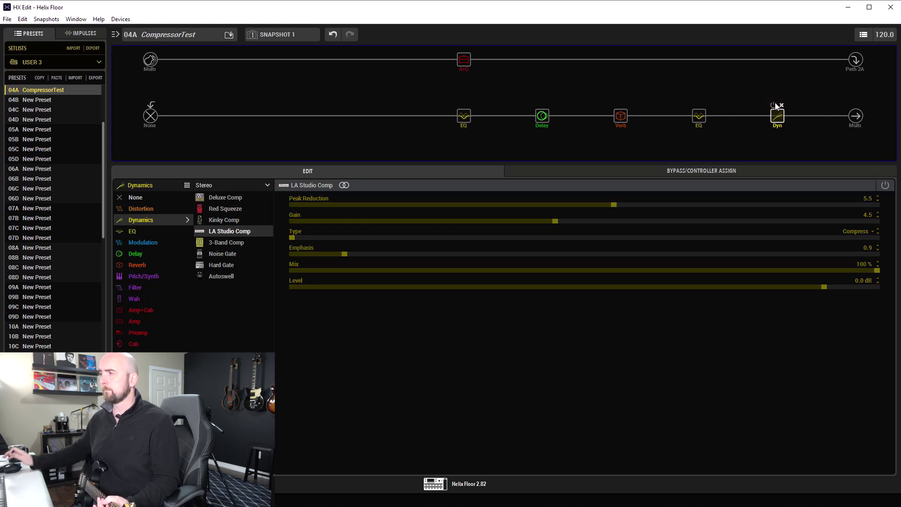
left_click(775, 104)
Lower the LA Studio Comp's Gain to 4.4 and compare the level with the block bypassed and active
scroll(587, 219, "down", 1)
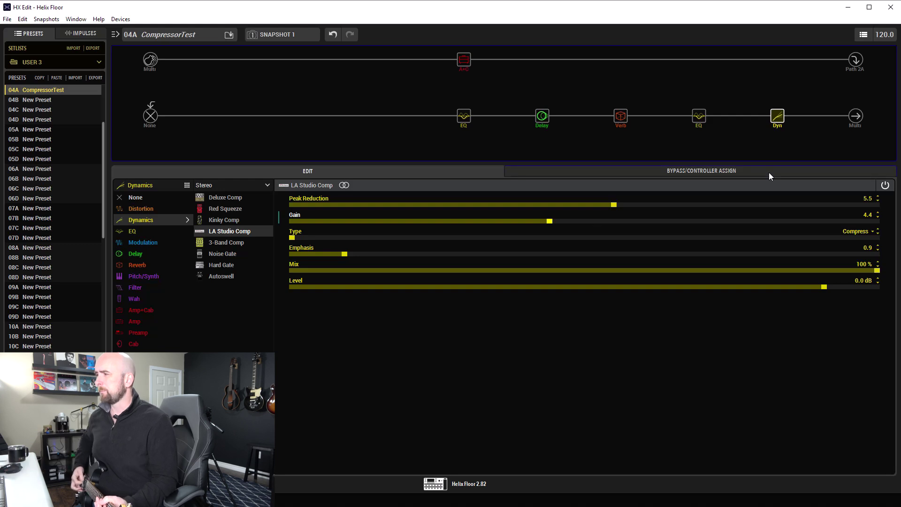
left_click(773, 106)
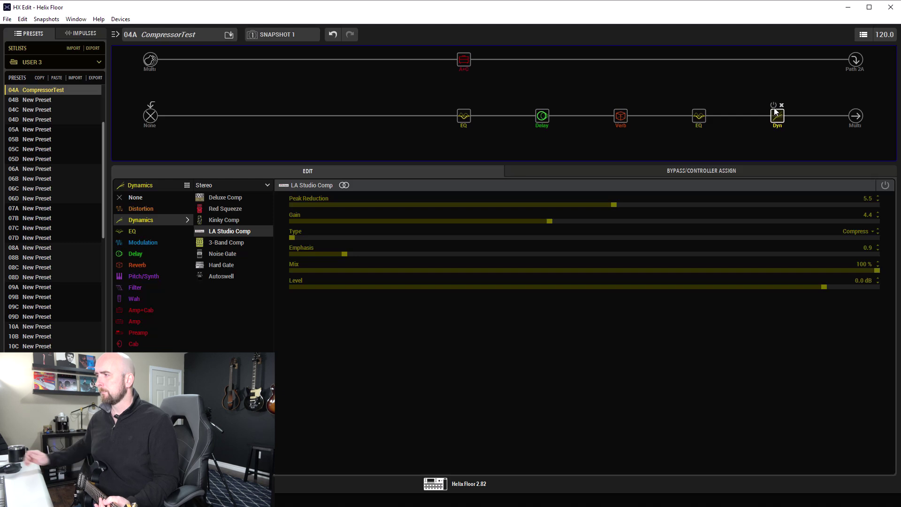
left_click(774, 107)
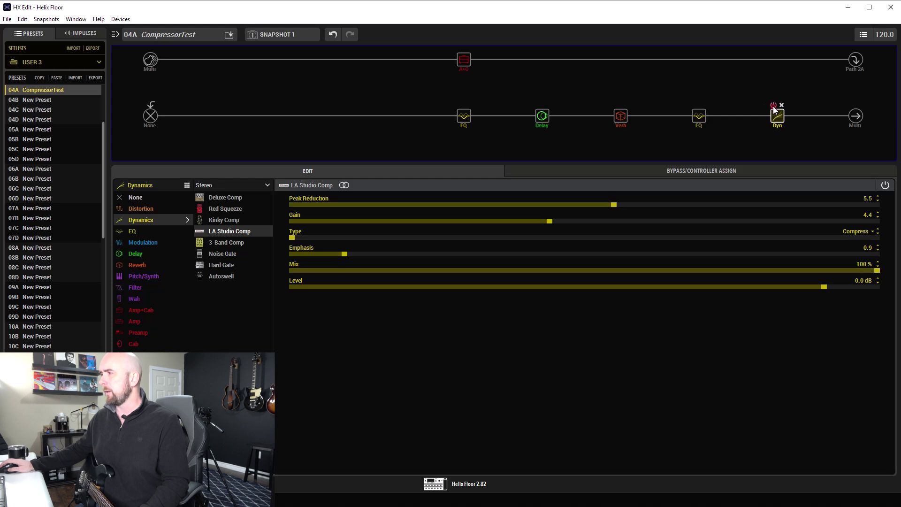
Rename snapshot 1 as NoComp
right_click(297, 32)
left_click(316, 57)
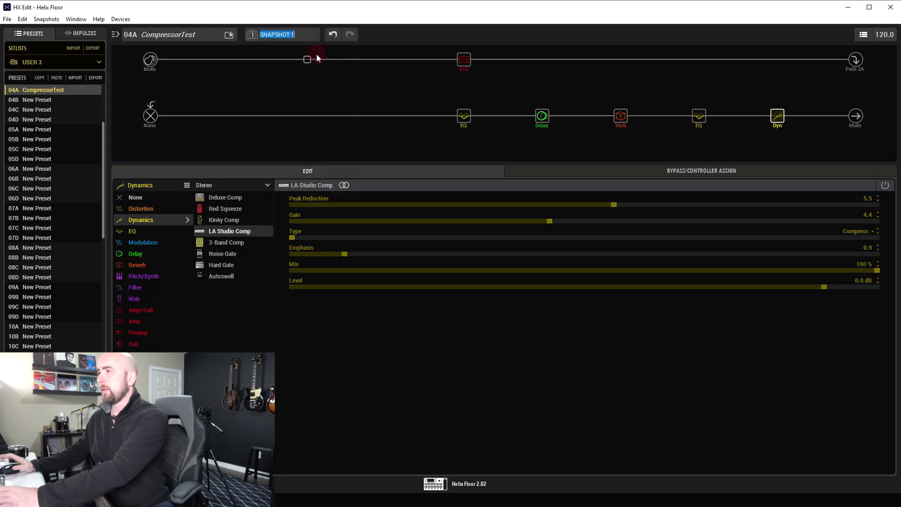
type("NoC")
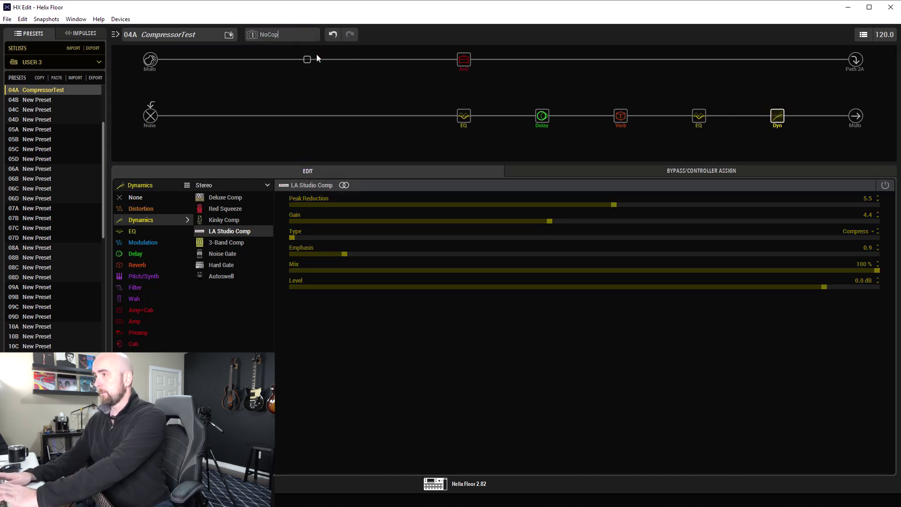
type("omp")
key("Return")
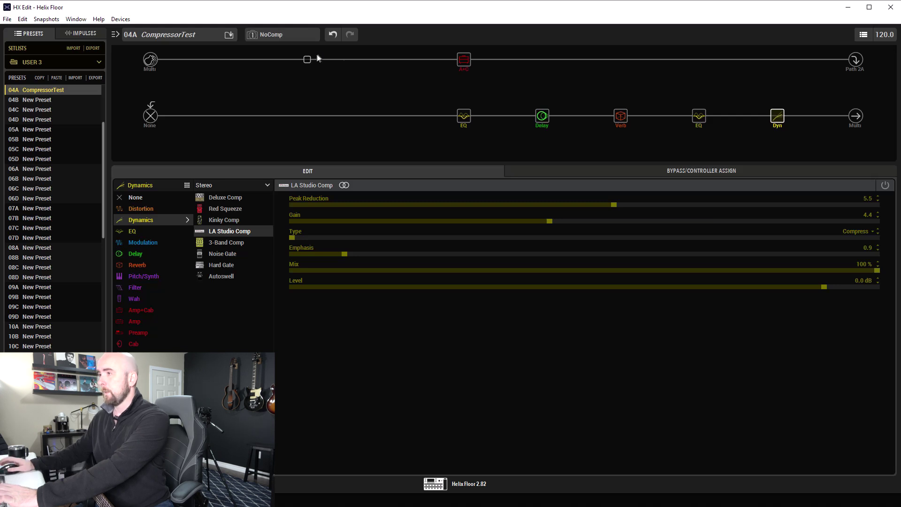
Switch to snapshot 2, rename it as Comp and turn on the LA Studio Comp block in it
left_click(288, 37)
left_click(269, 58)
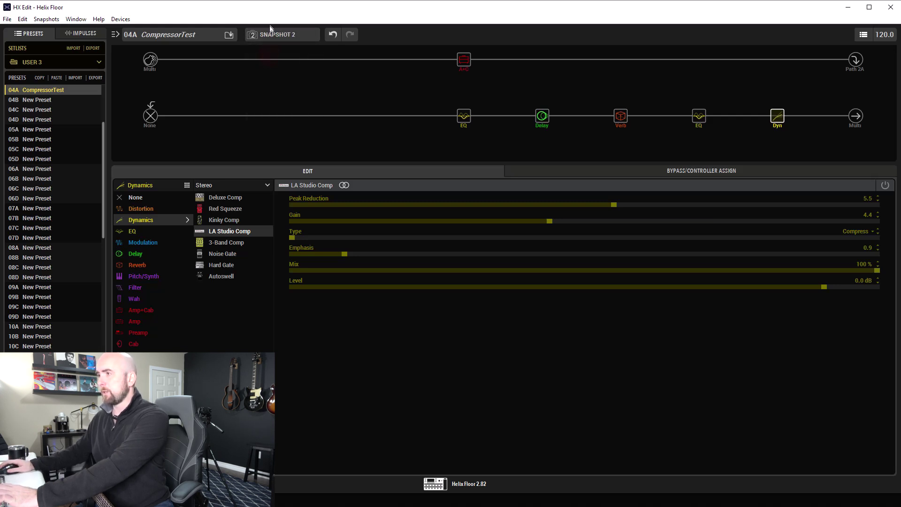
right_click(276, 36)
left_click(278, 58)
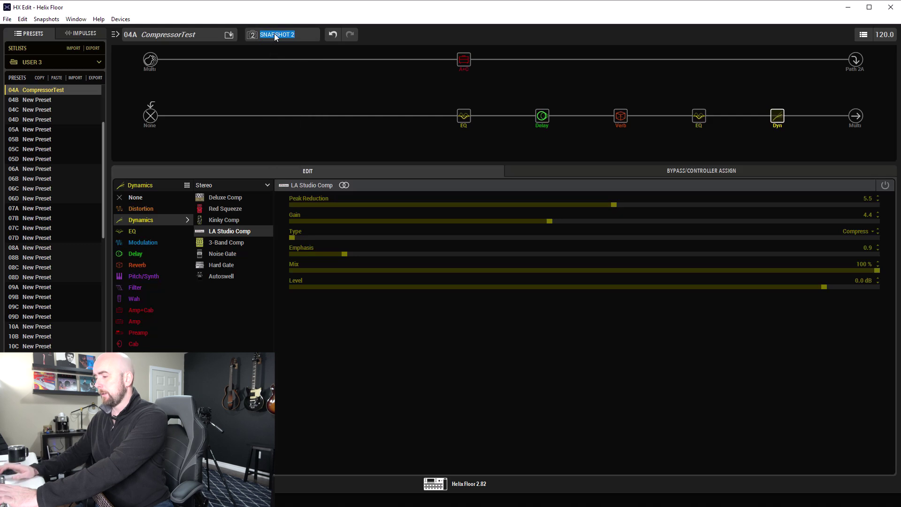
type("Cp")
key("BackSpace")
type("omp")
key("Return")
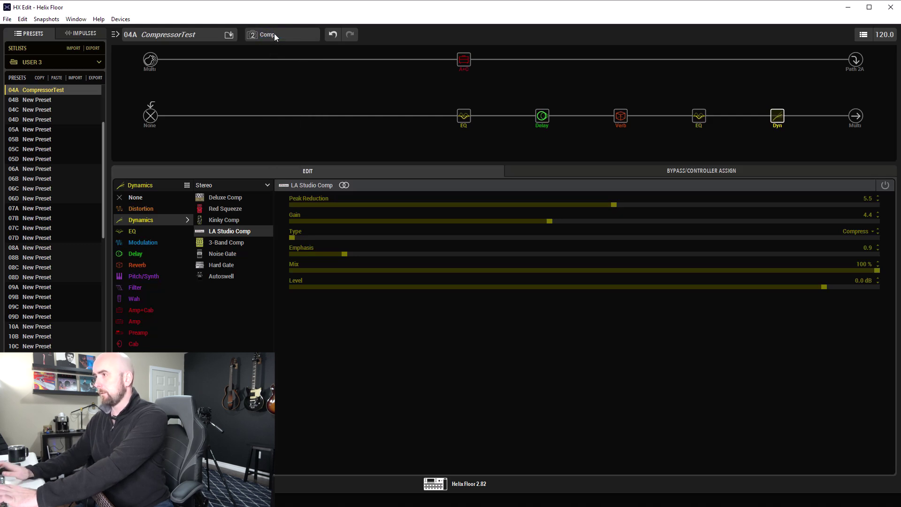
left_click(774, 112)
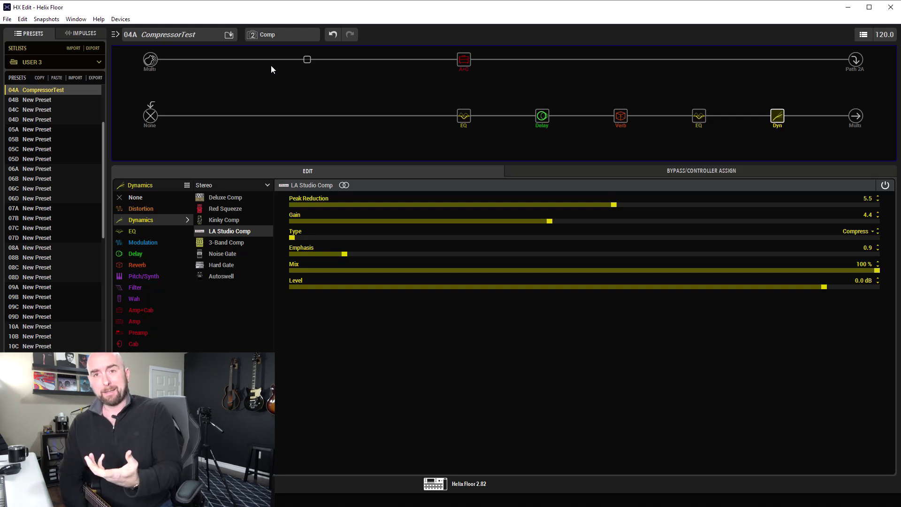
left_click(563, 221)
scroll(562, 221, "up", 3)
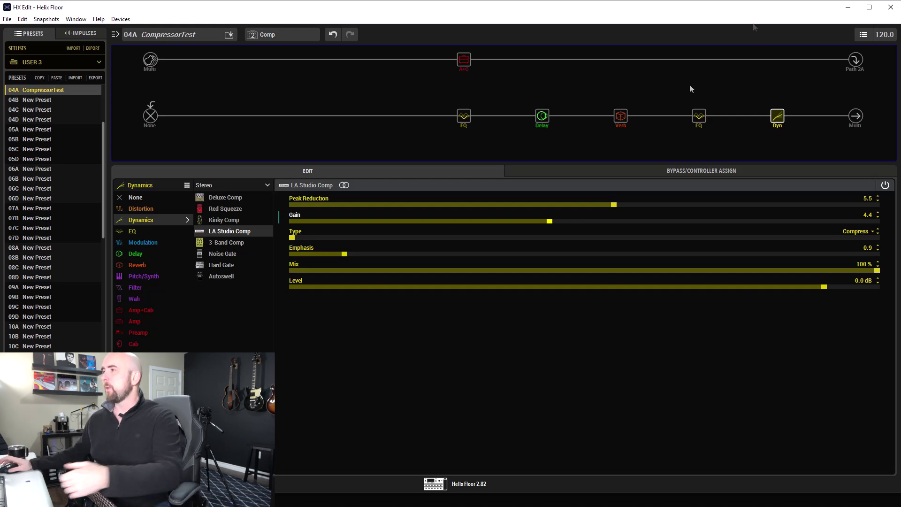
Copy the LA Studio Comp block from the end of the chain and place the duplicate between the first EQ and the Delay
mouse_move(779, 124)
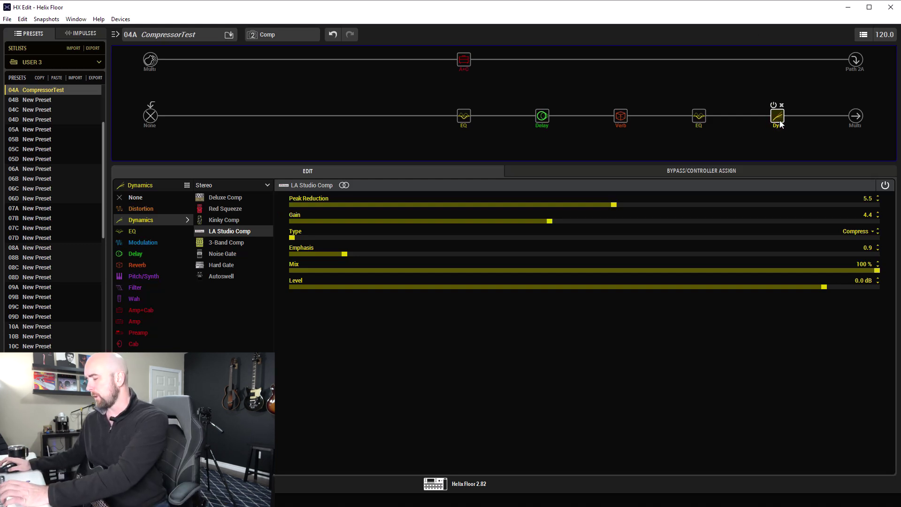
right_click(782, 119)
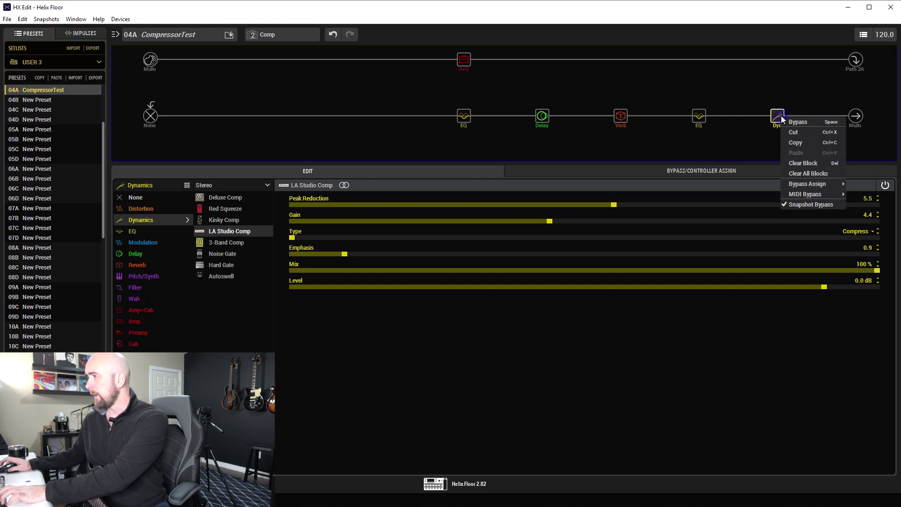
left_click(795, 142)
left_click(367, 118)
right_click(369, 119)
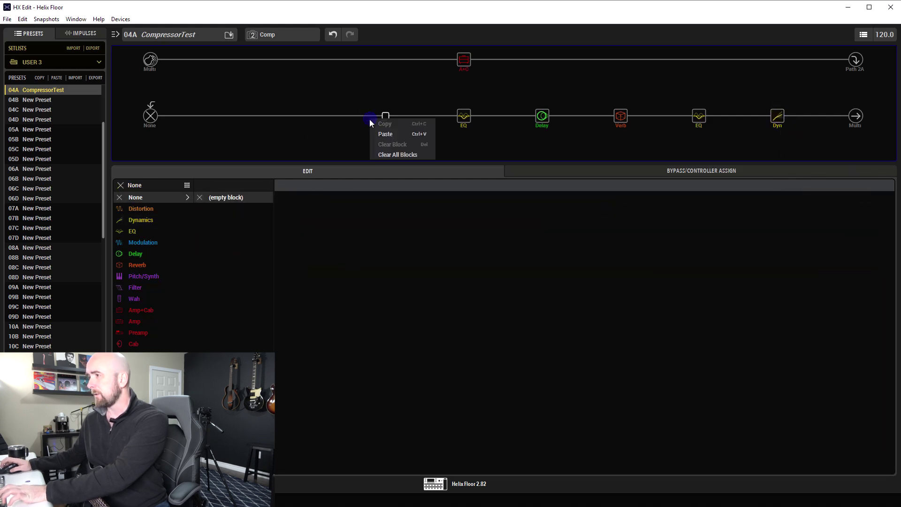
left_click(397, 139)
left_click_drag(385, 116, 497, 121)
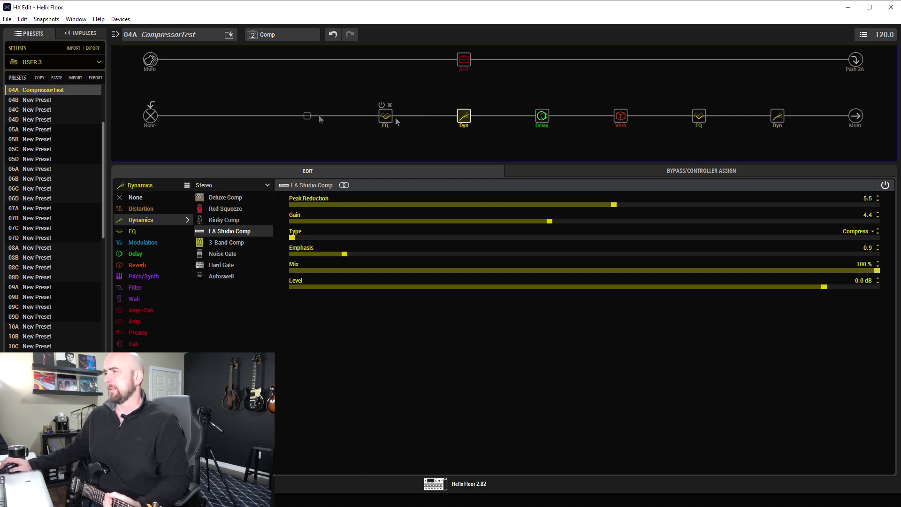
Switch to snapshot 3 and rename it as PreComp
left_click(265, 39)
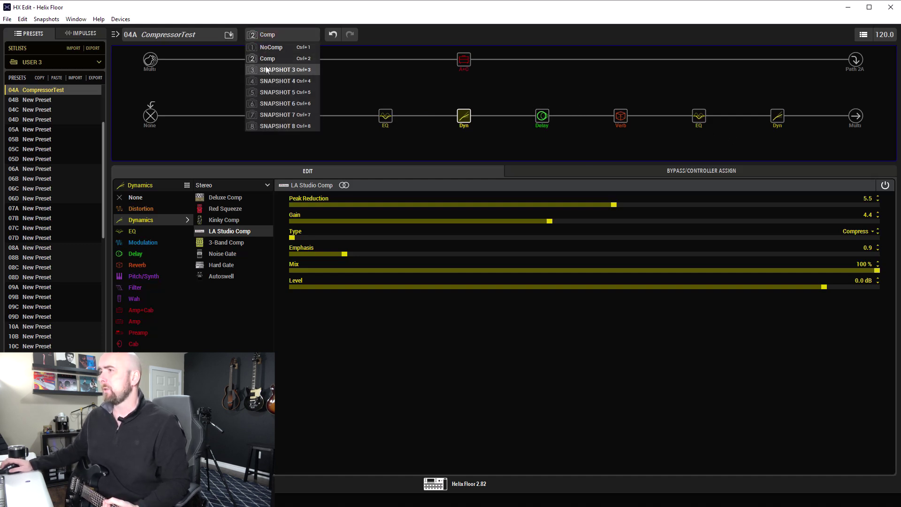
left_click(266, 69)
right_click(266, 37)
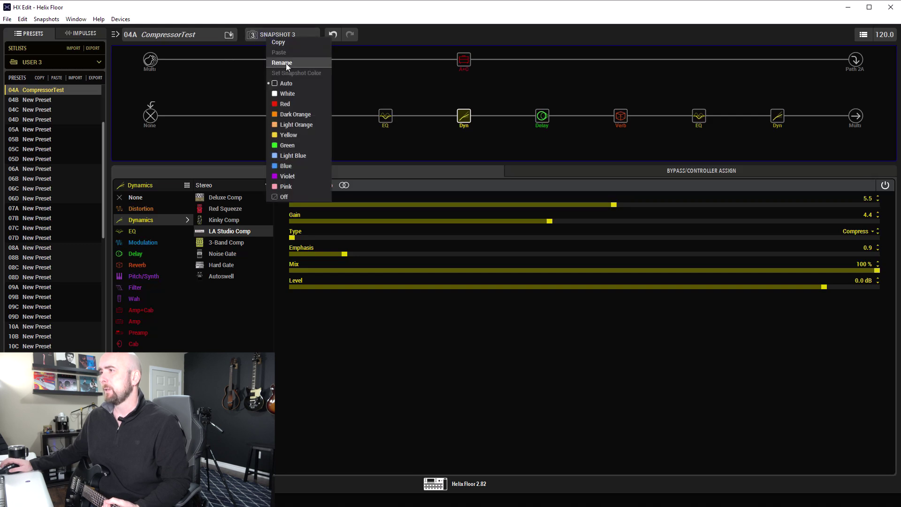
left_click(286, 62)
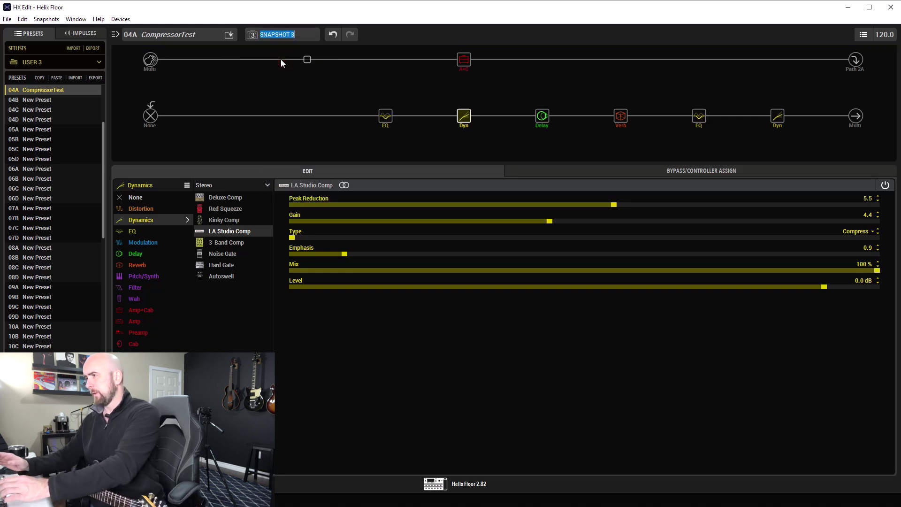
type("PreComp")
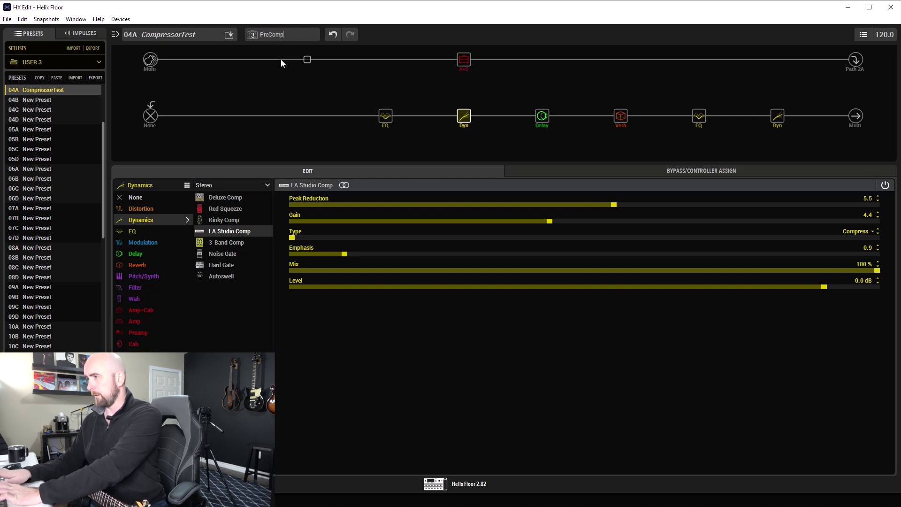
key("Return")
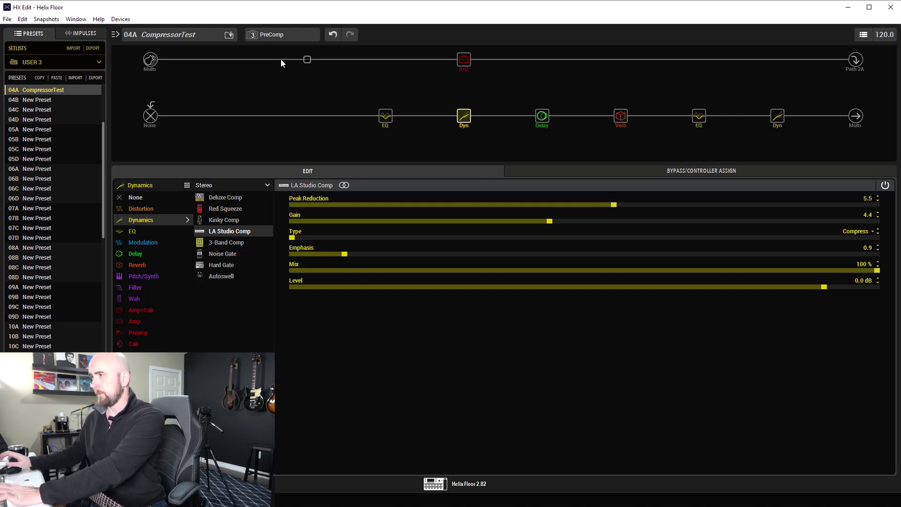
Switch back to snapshot 2 and rename it as PostComp
left_click(283, 35)
left_click(285, 60)
left_click(273, 35)
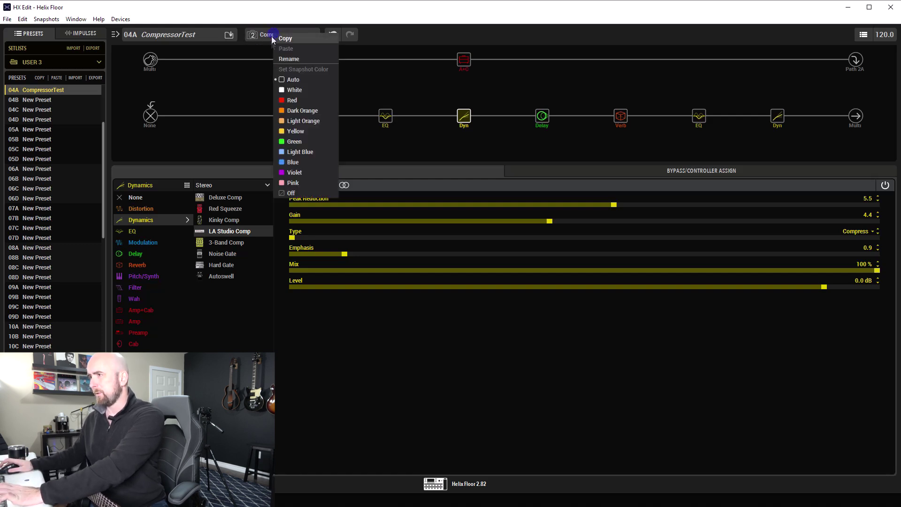
left_click(275, 58)
type("PostComp")
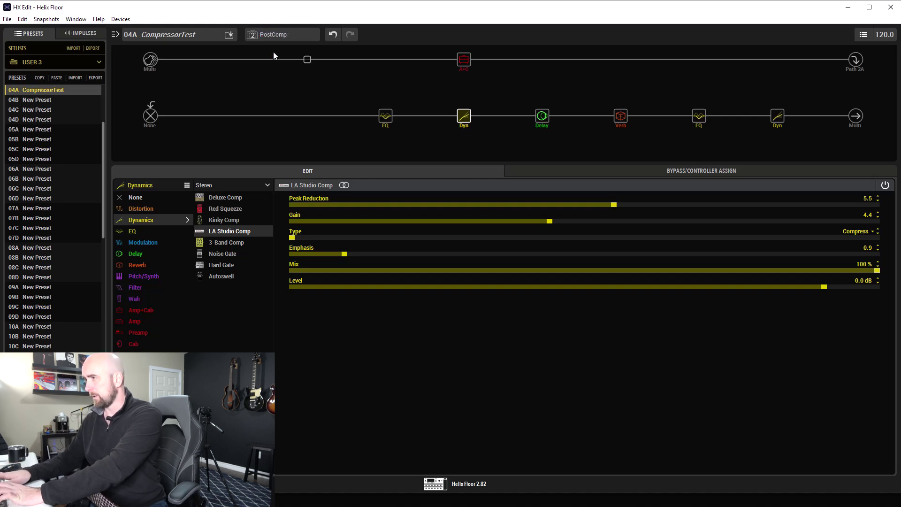
key("Return")
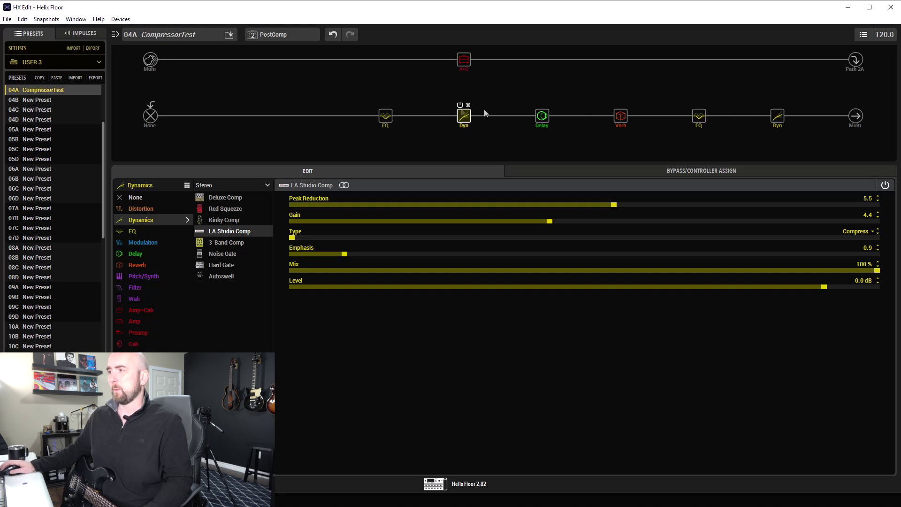
Bypass the LA Studio Comp before the Delay in both the PostComp and NoComp snapshots, and return to PostComp
left_click(459, 104)
left_click(297, 36)
left_click(297, 46)
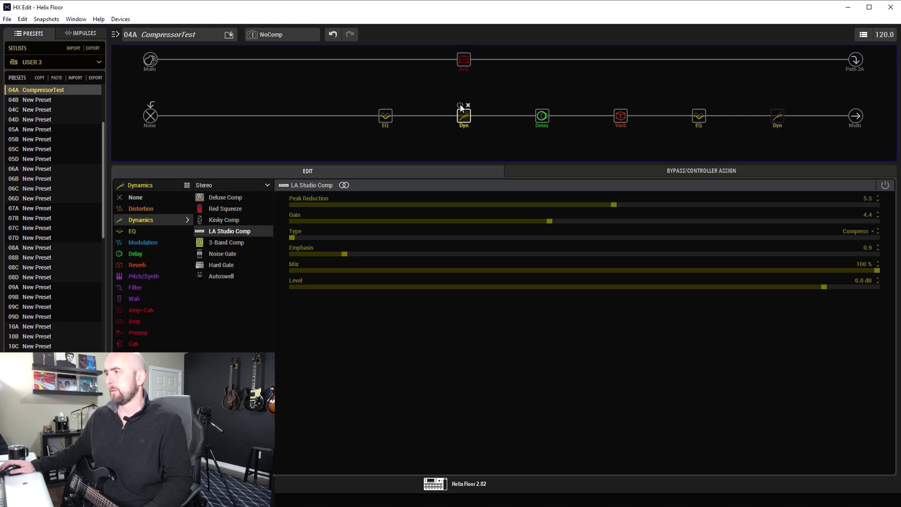
left_click(297, 35)
left_click(295, 59)
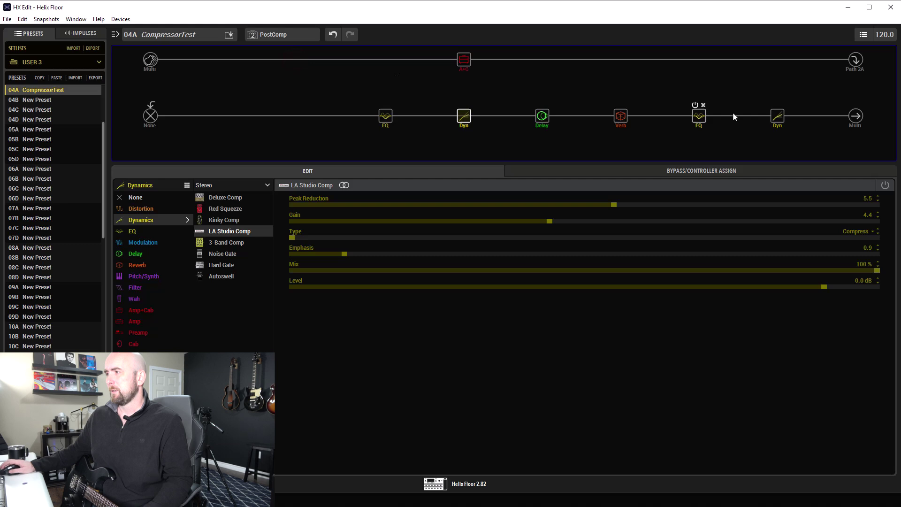
Switch to the PreComp snapshot and bypass the LA Studio Comp at the end of the chain in it
left_click(294, 35)
left_click(286, 70)
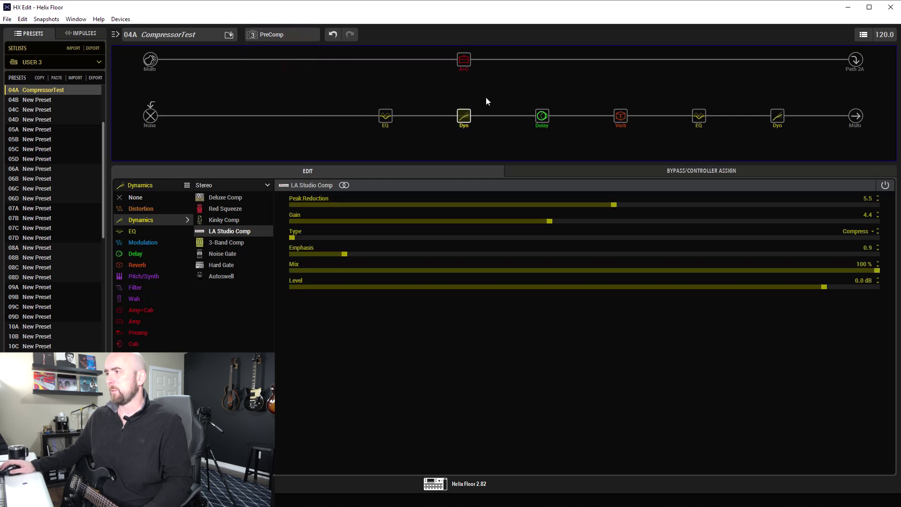
mouse_move(774, 113)
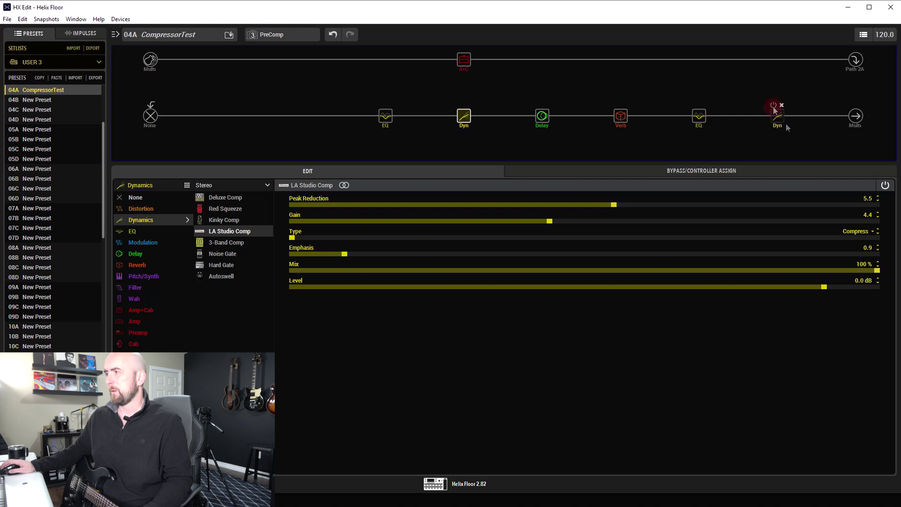
Lower the Gain of the LA Studio Comp placed before the Delay to 4.3
mouse_move(461, 113)
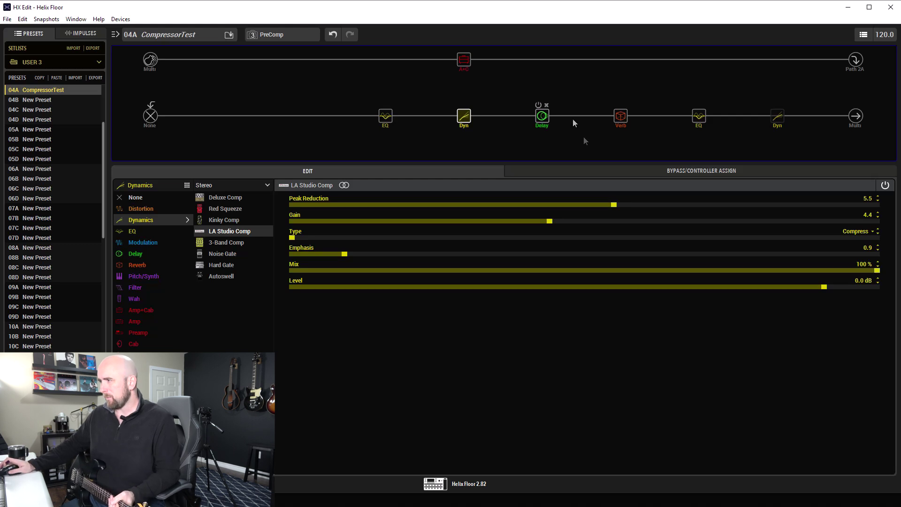
scroll(581, 218, "down", 1)
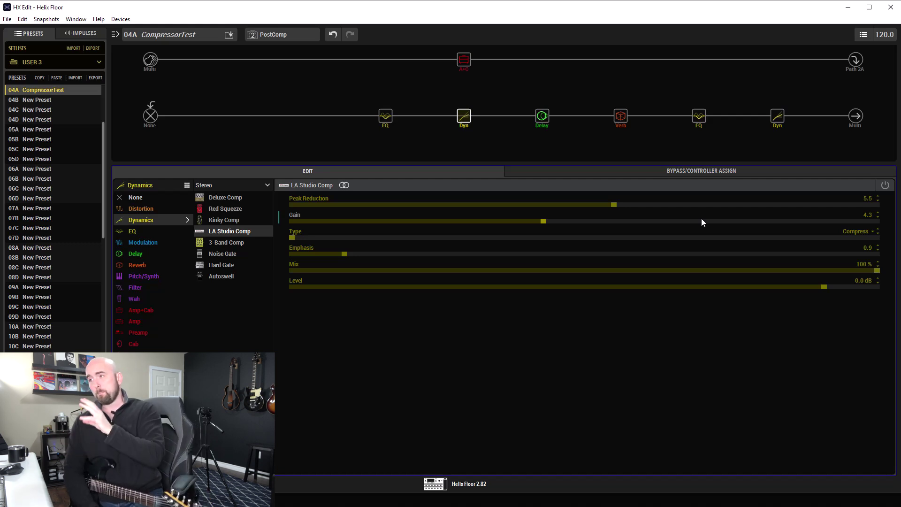
mouse_move(467, 127)
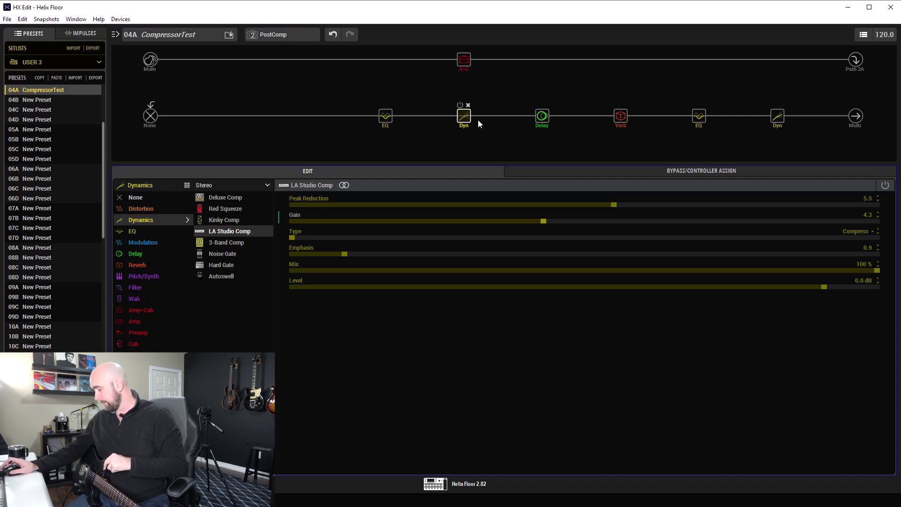
mouse_move(547, 113)
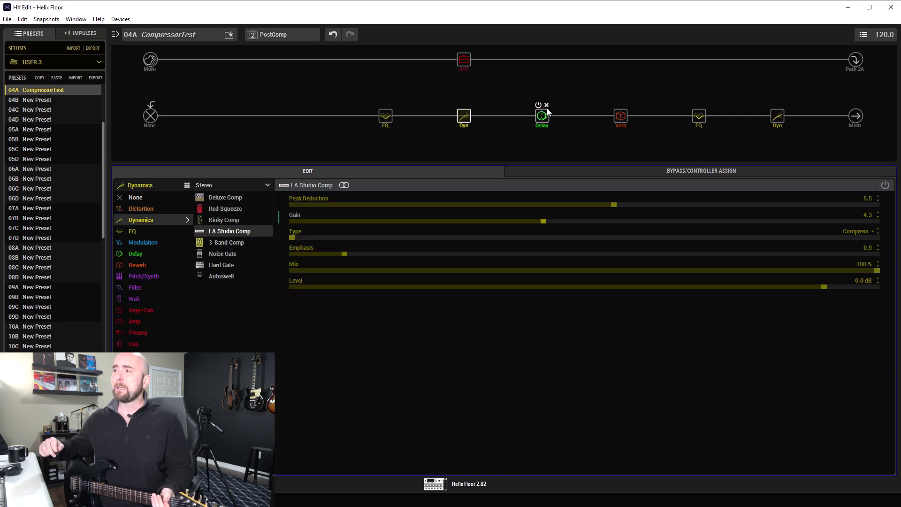
Add a mono 6 Switch Looper before the Amp+Cab block and assign its bypass to Footswitch 7
left_click(379, 61)
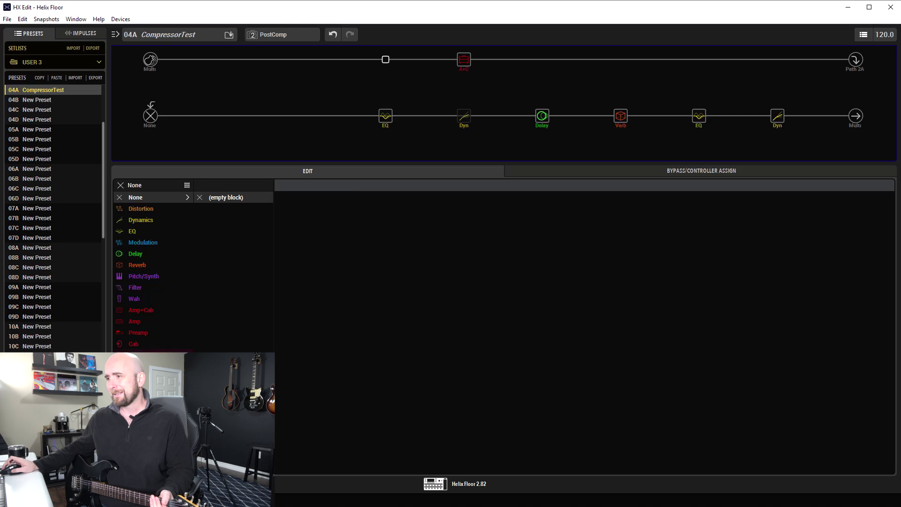
left_click(217, 196)
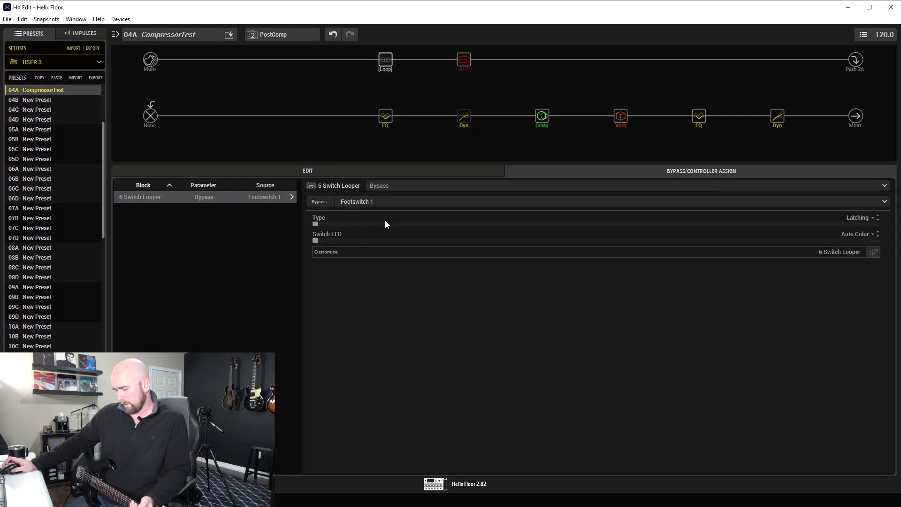
left_click(378, 201)
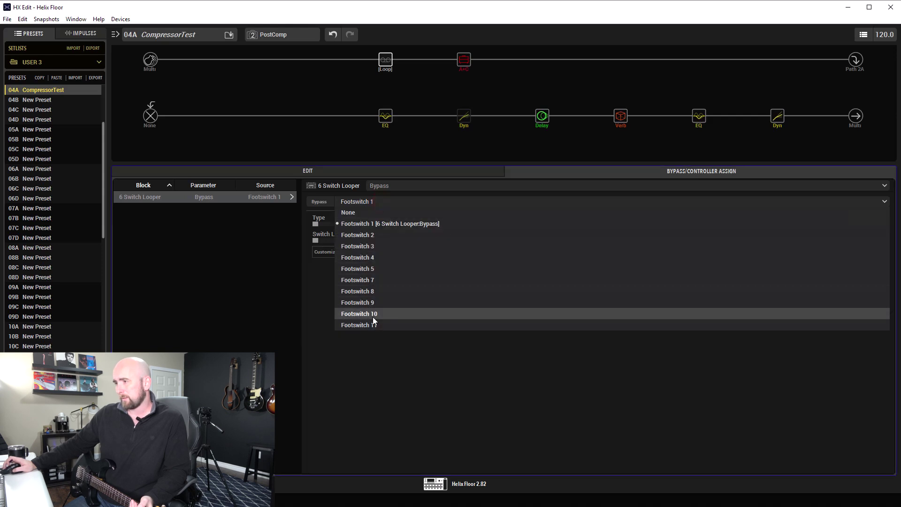
left_click(376, 268)
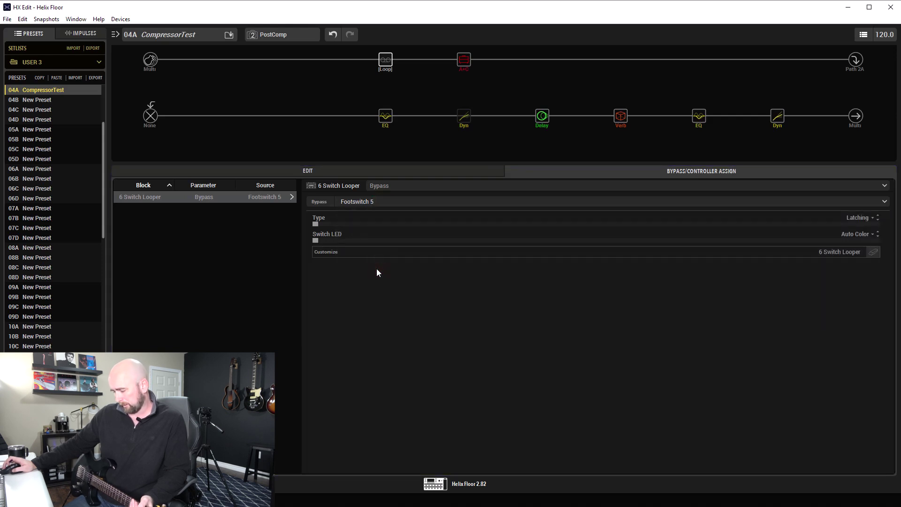
left_click(371, 202)
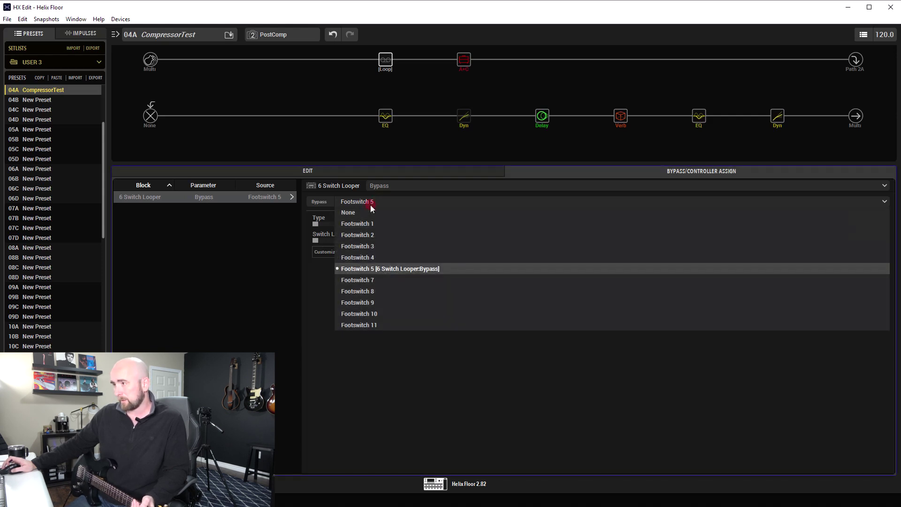
left_click(380, 279)
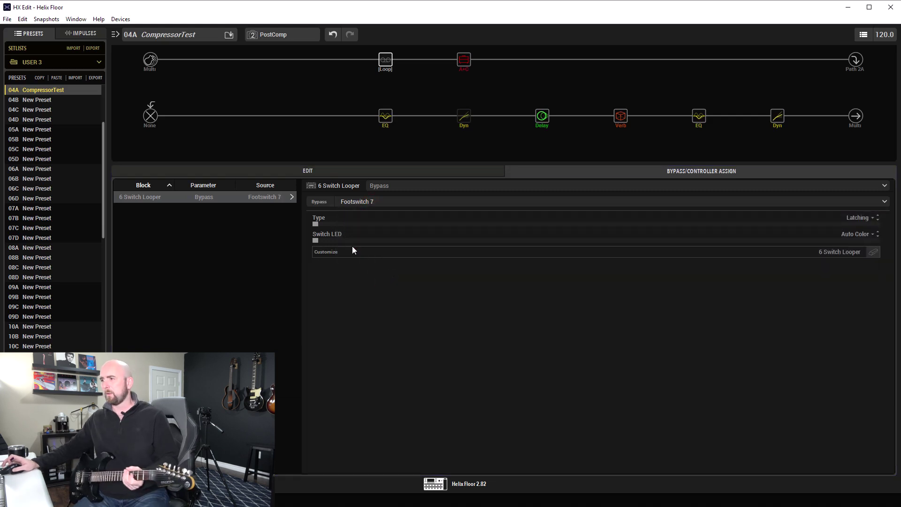
left_click(389, 69)
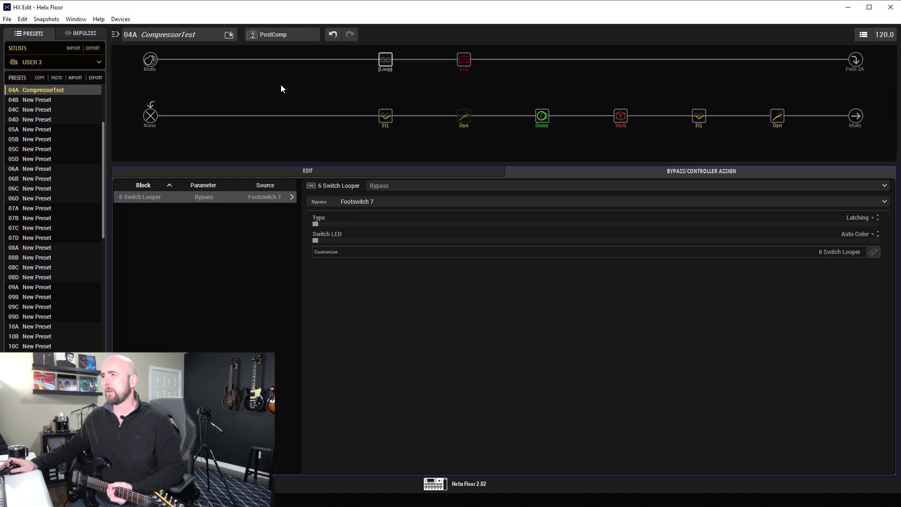
left_click(340, 170)
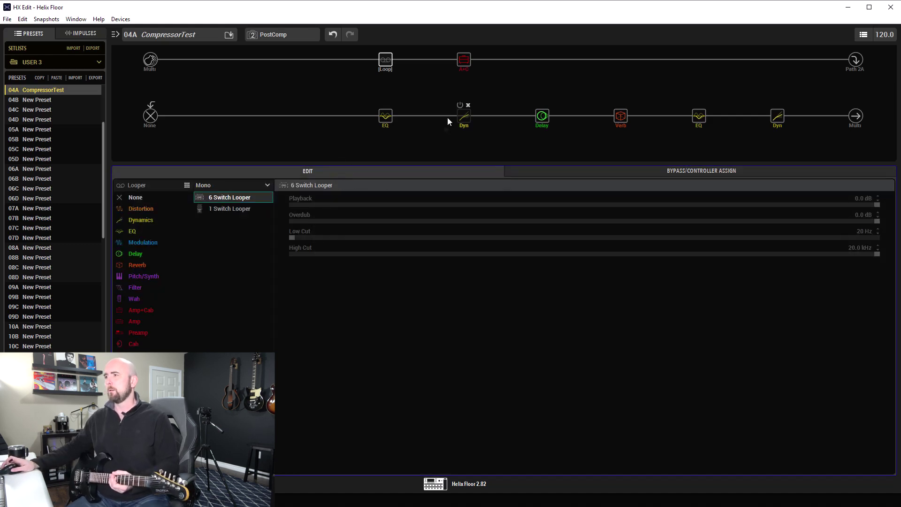
Open the Amp+Cab block's settings and compare the PostComp and NoComp snapshots, ending on NoComp
left_click(463, 60)
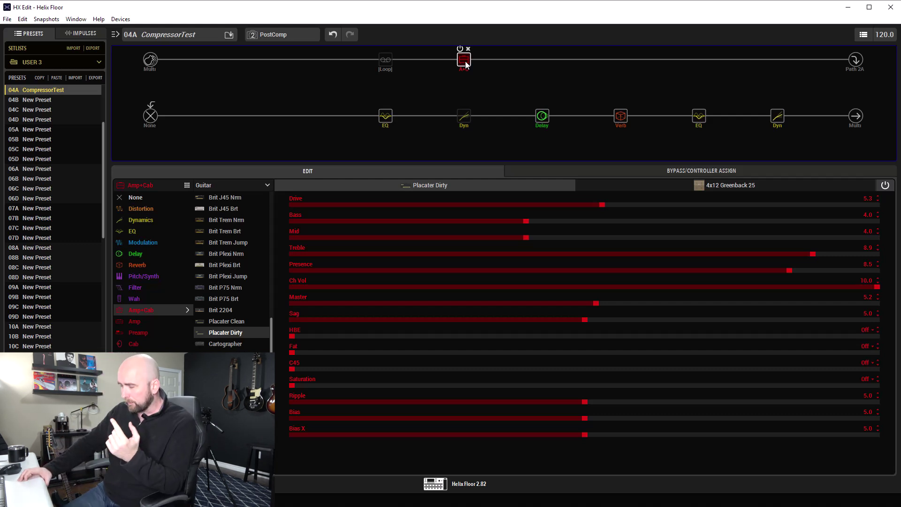
left_click(285, 35)
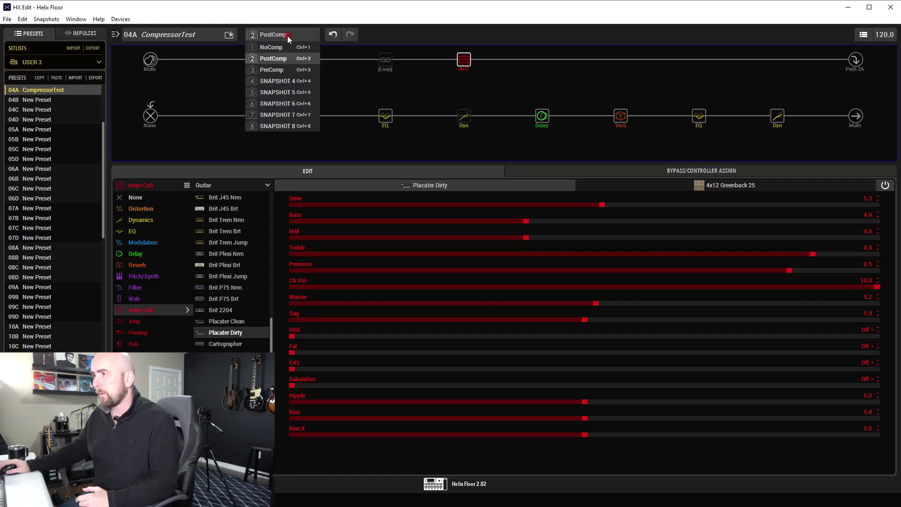
left_click(287, 47)
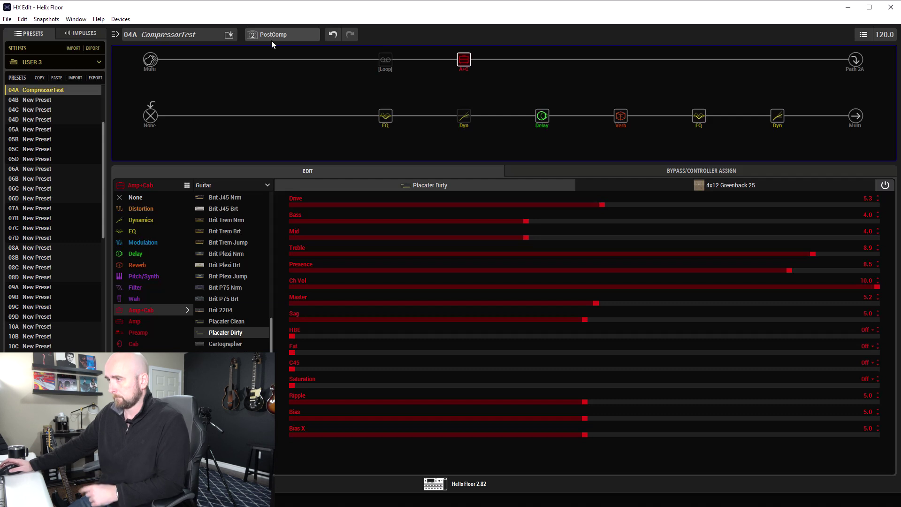
left_click(272, 40)
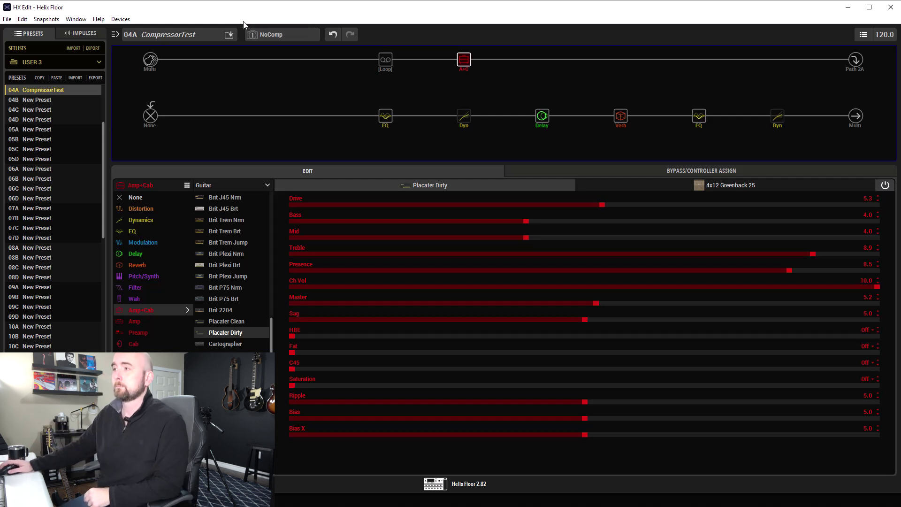